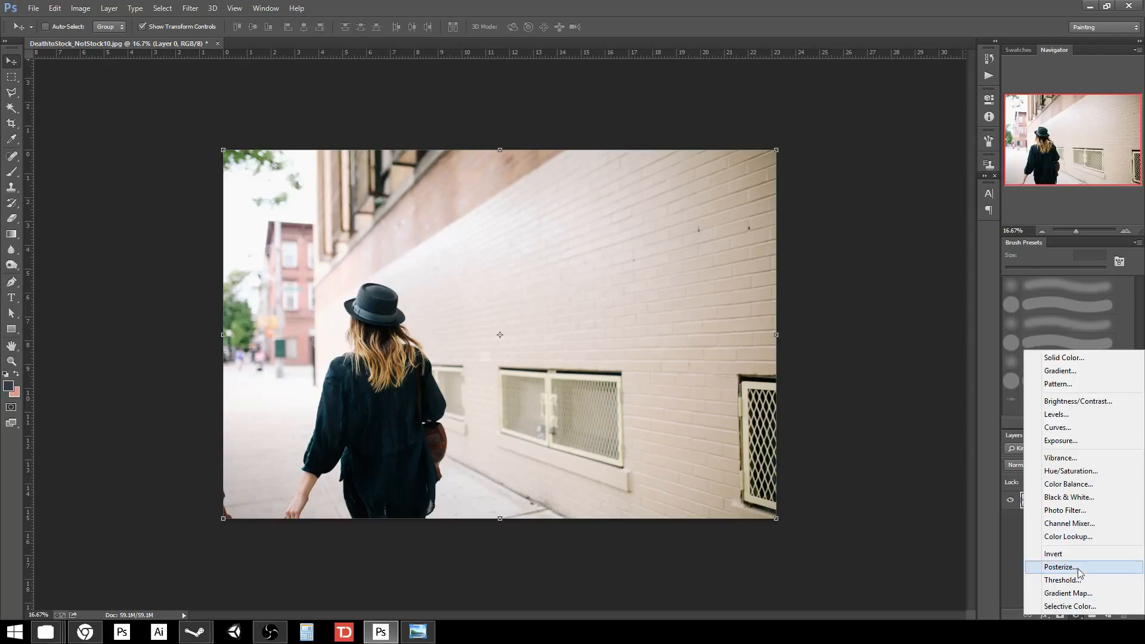
Add a Curves adjustment layer over the photo and enlarge the Properties panel's curve graph.
left_click(1053, 428)
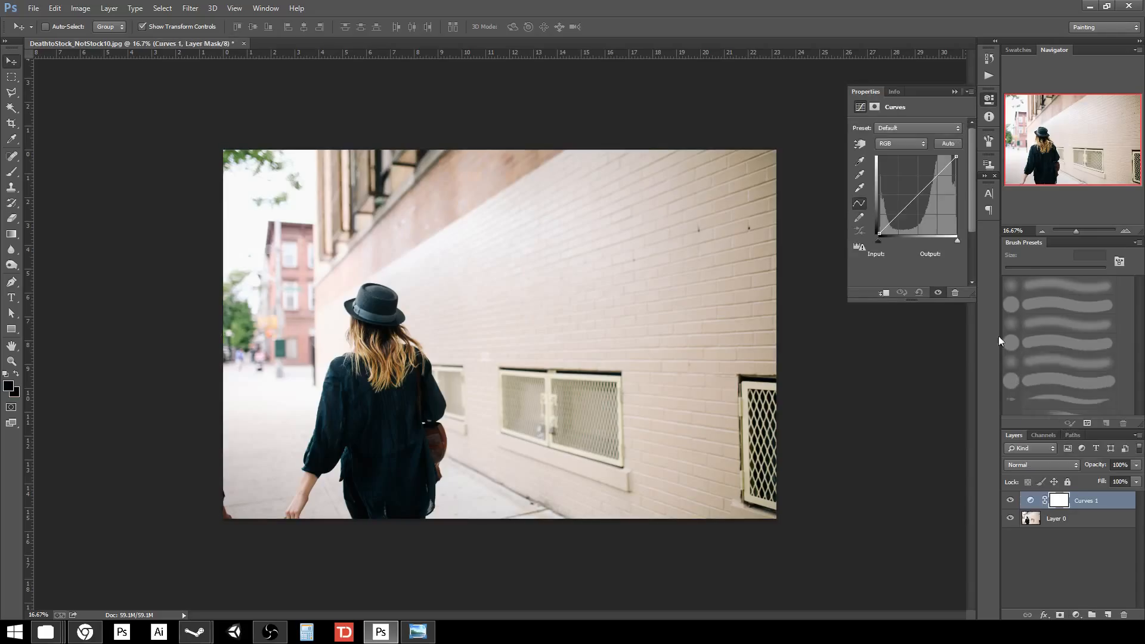
left_click_drag(848, 301, 761, 356)
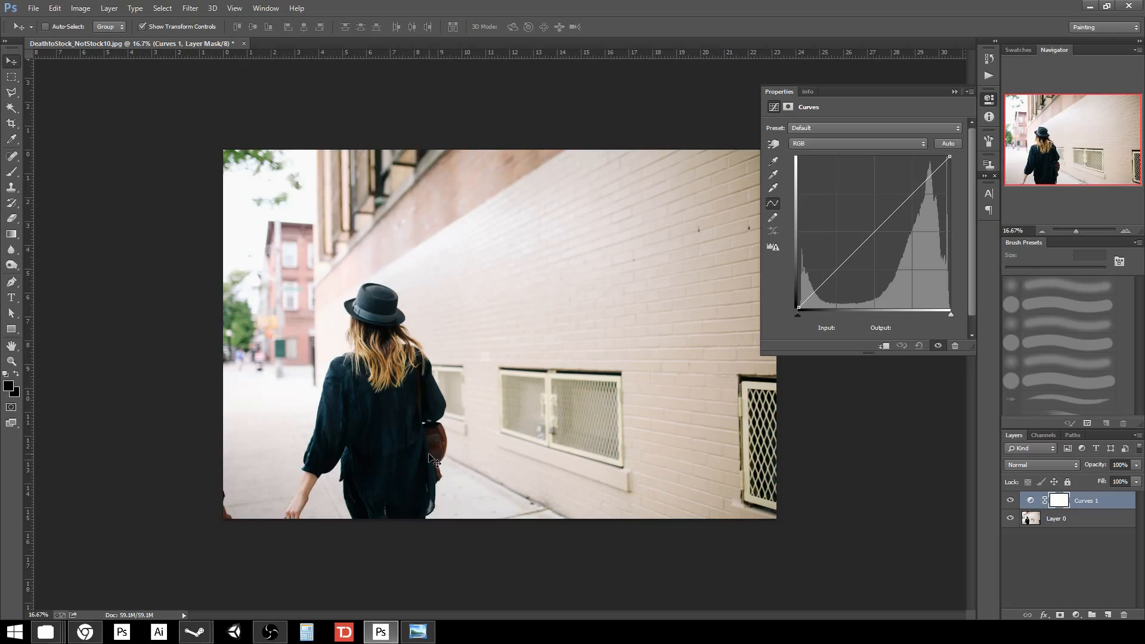
Zoom to 33.3% and bow the RGB curve upward with a midtone point at 139/205.
scroll(430, 460, "up", 1)
scroll(440, 501, "up", 1)
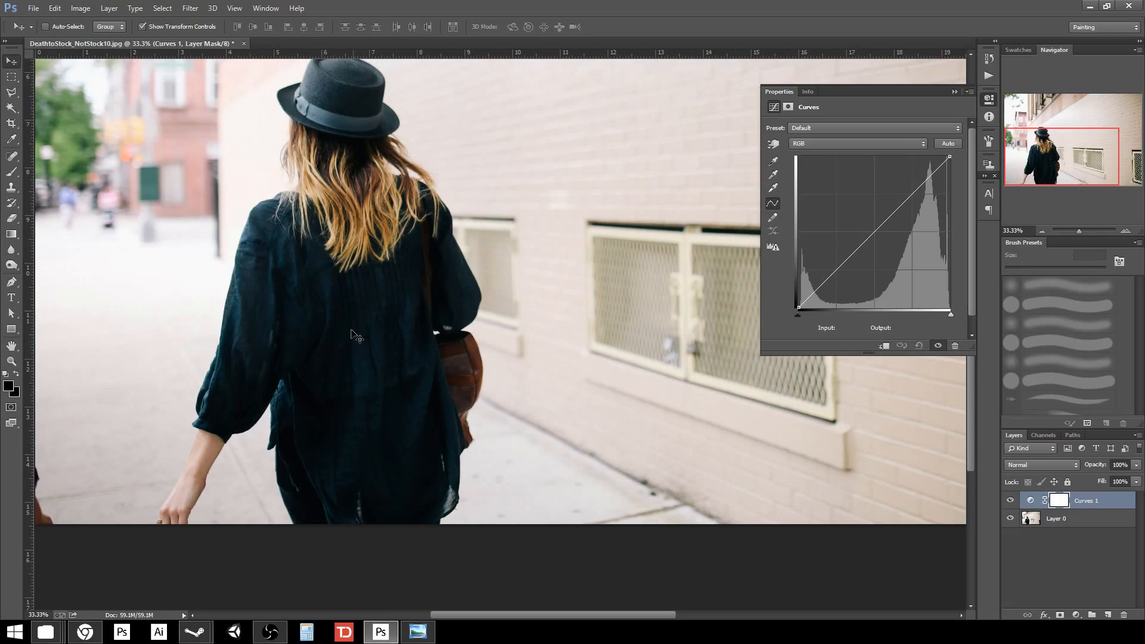
left_click_drag(514, 241, 525, 276)
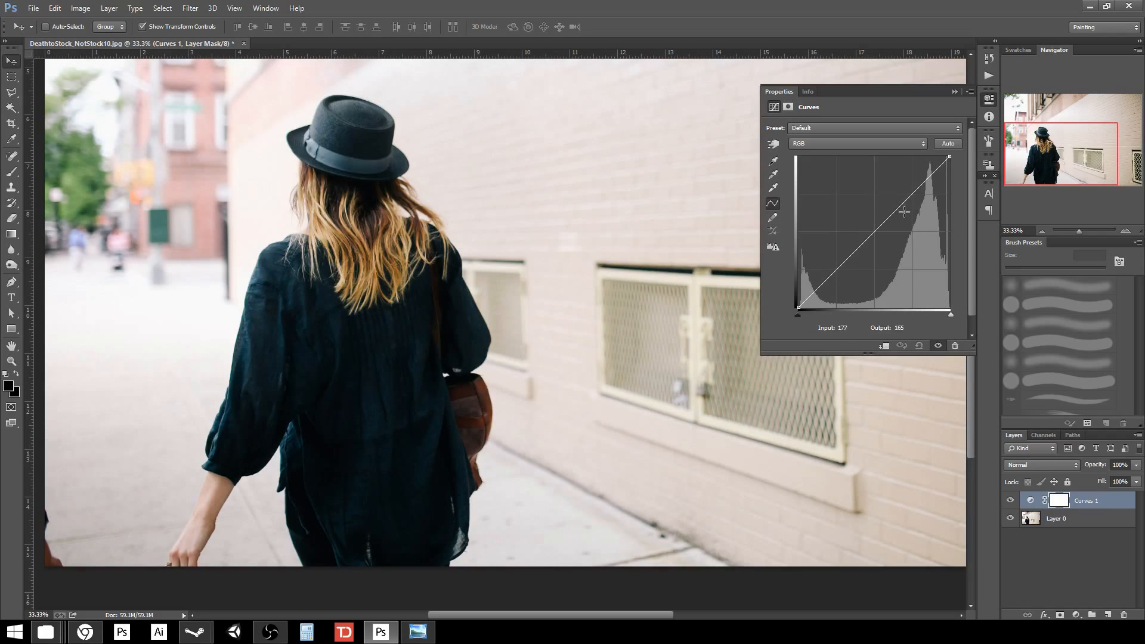
left_click_drag(899, 209, 881, 187)
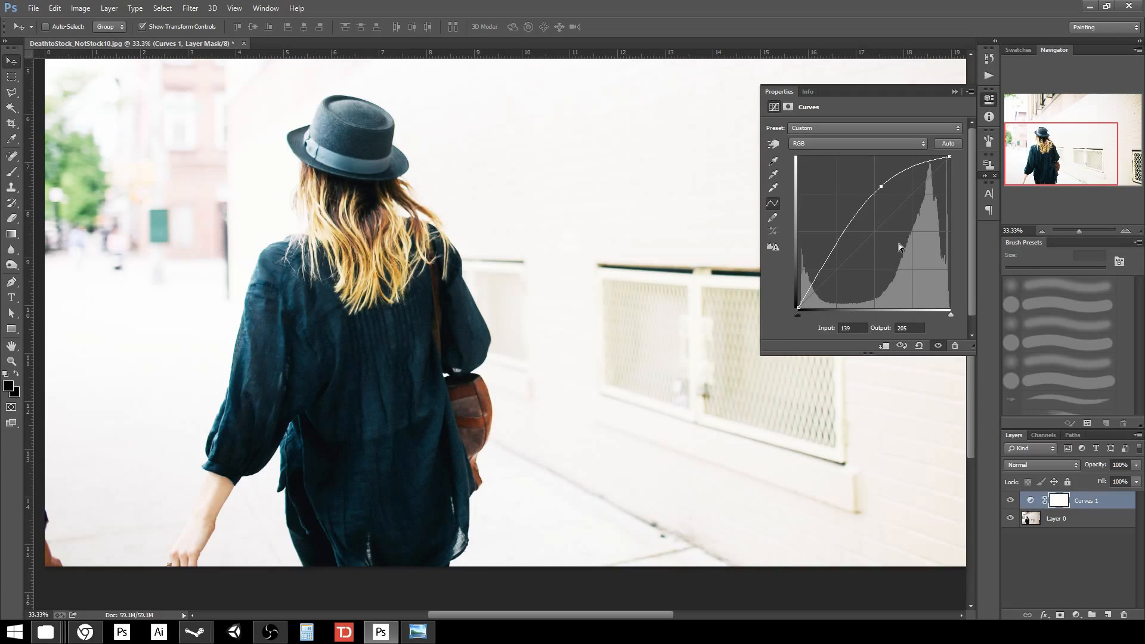
Delete the midtone point, lift the black point to output 37 and dim the white point.
key("Delete")
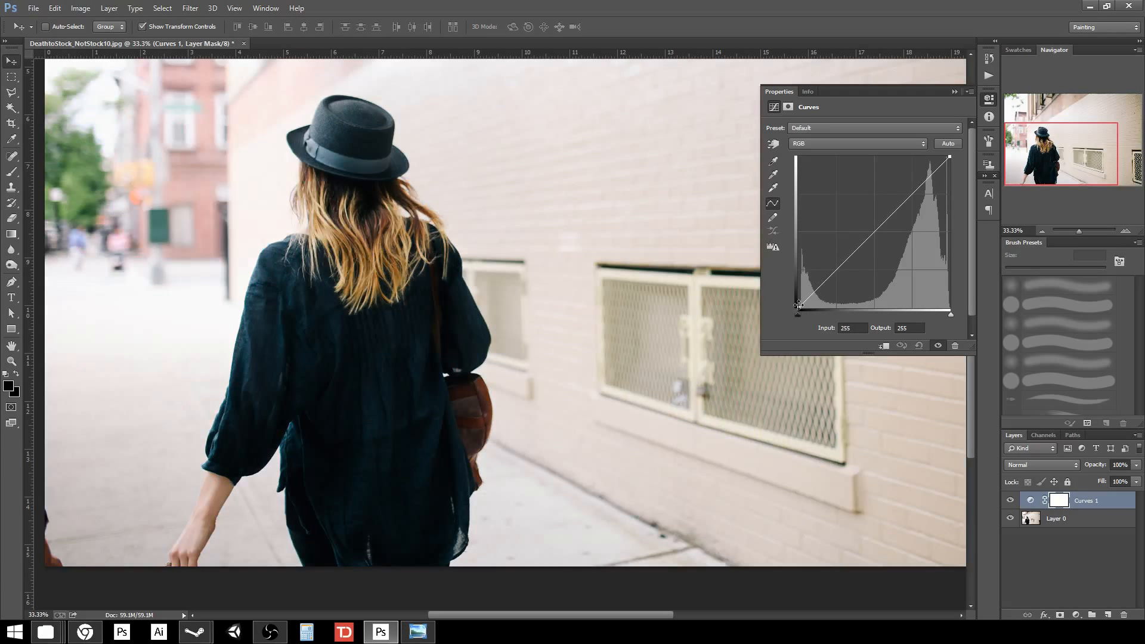
mouse_move(799, 305)
left_mouse_down()
mouse_move(789, 277)
mouse_move(799, 307)
left_mouse_up()
mouse_move(948, 157)
left_mouse_down()
mouse_move(962, 198)
mouse_move(961, 169)
left_mouse_up()
left_click_drag(798, 307, 790, 285)
Lower the RGB curve's black point to output 15, adding a lower-midtone point.
scroll(625, 345, "down", 3)
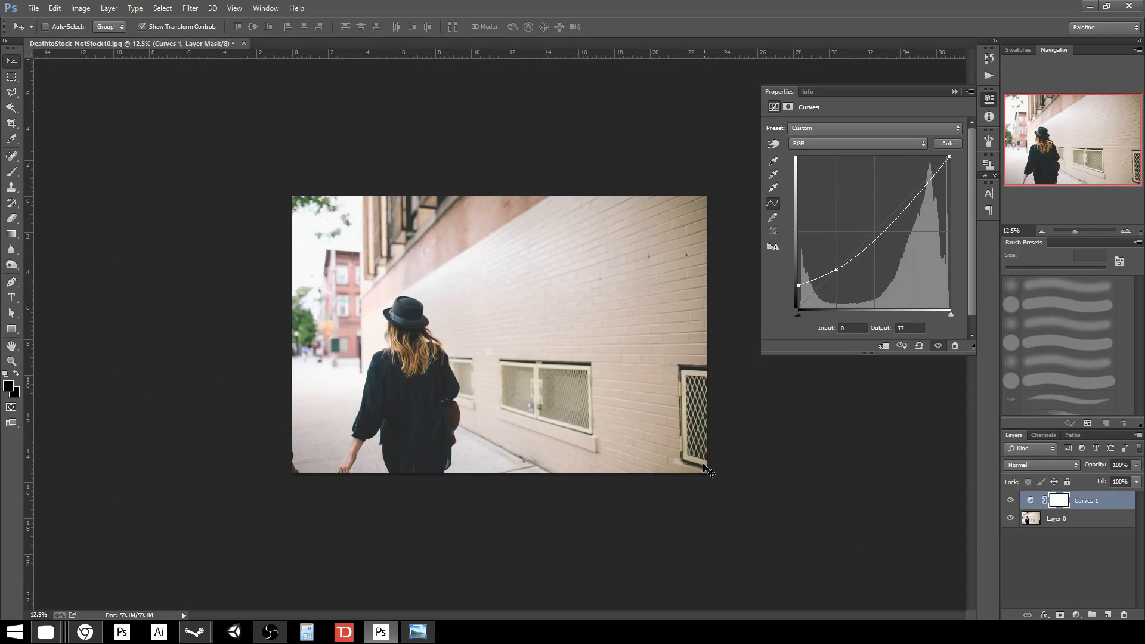
key("ctrl+plus")
key("ctrl+plus")
key("ctrl+plus")
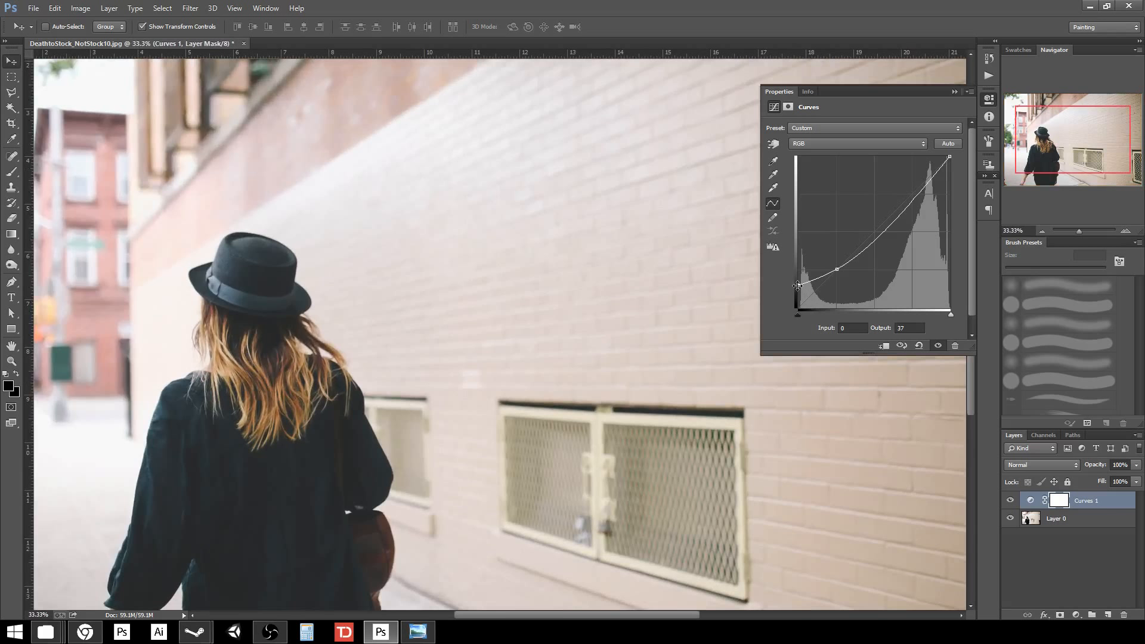
left_click_drag(799, 285, 799, 294)
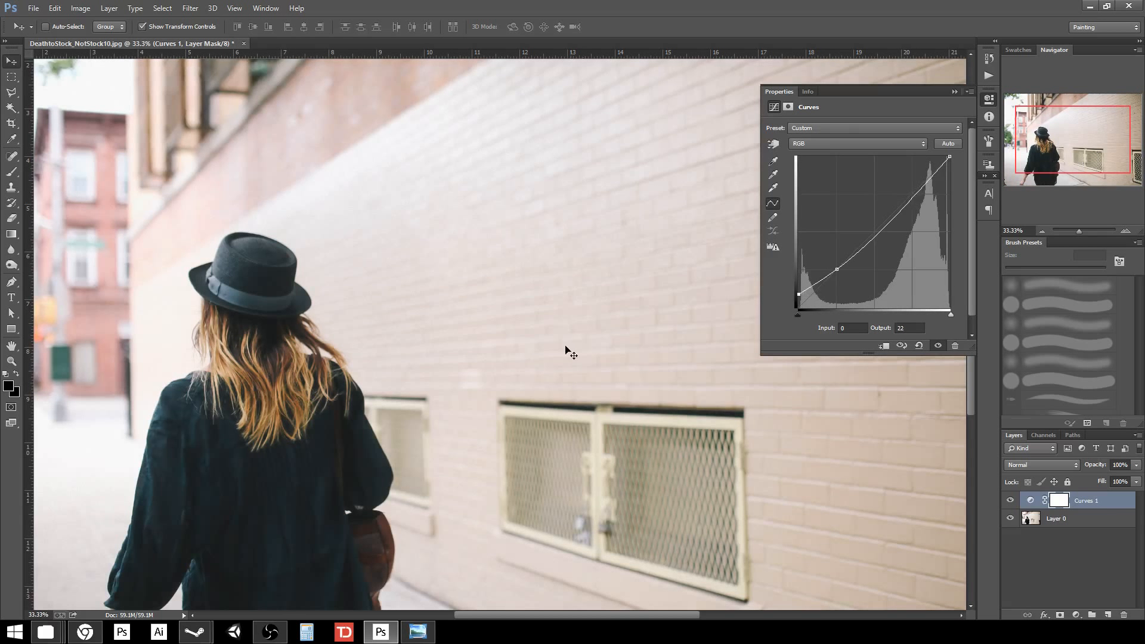
left_click_drag(459, 463, 544, 310)
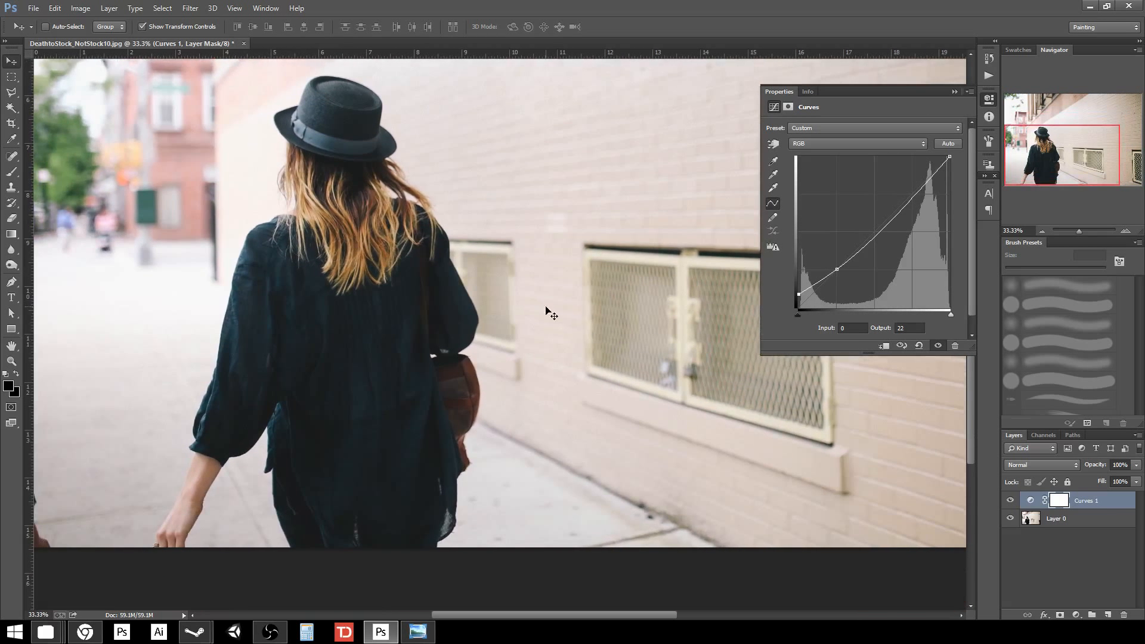
key("ctrl+minus")
key("ctrl+minus")
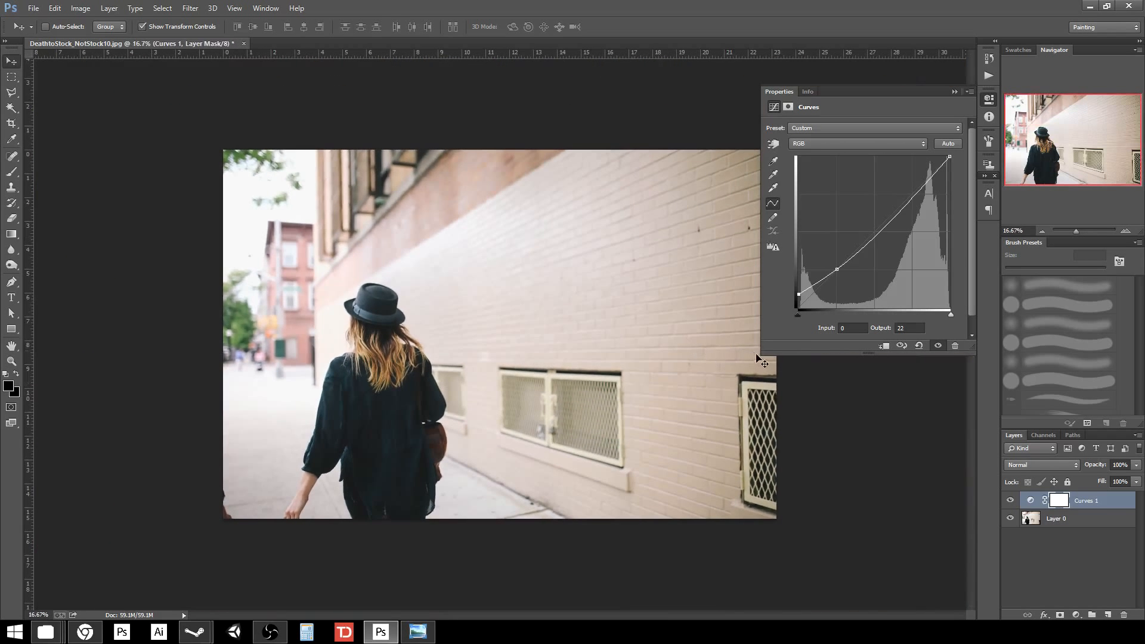
key("ctrl+plus")
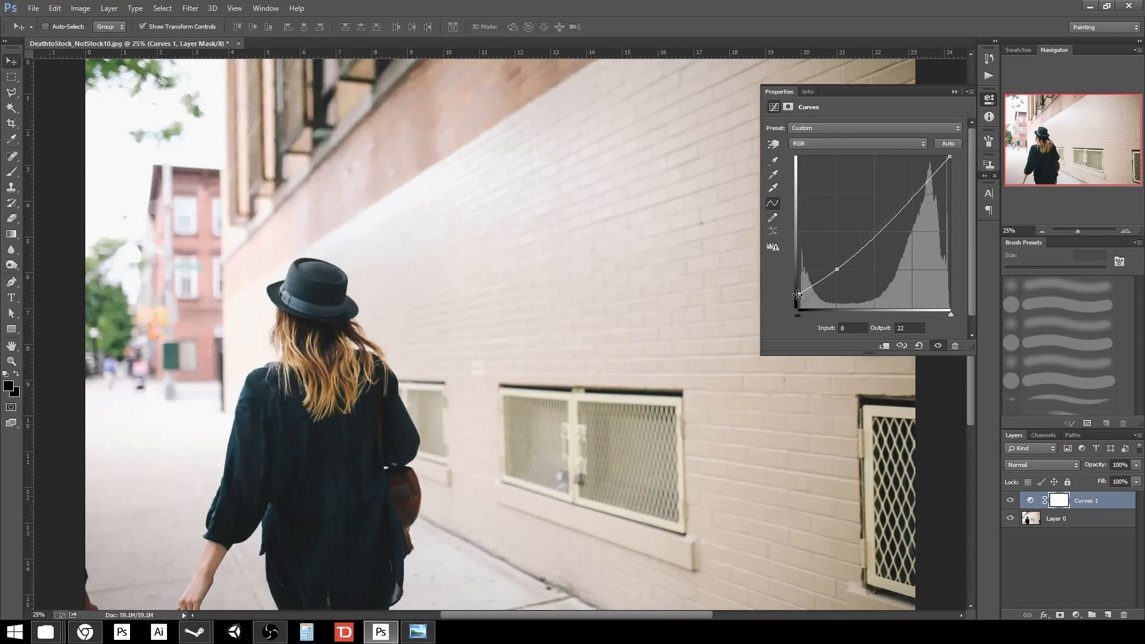
left_click_drag(798, 293, 800, 298)
key("ctrl+minus")
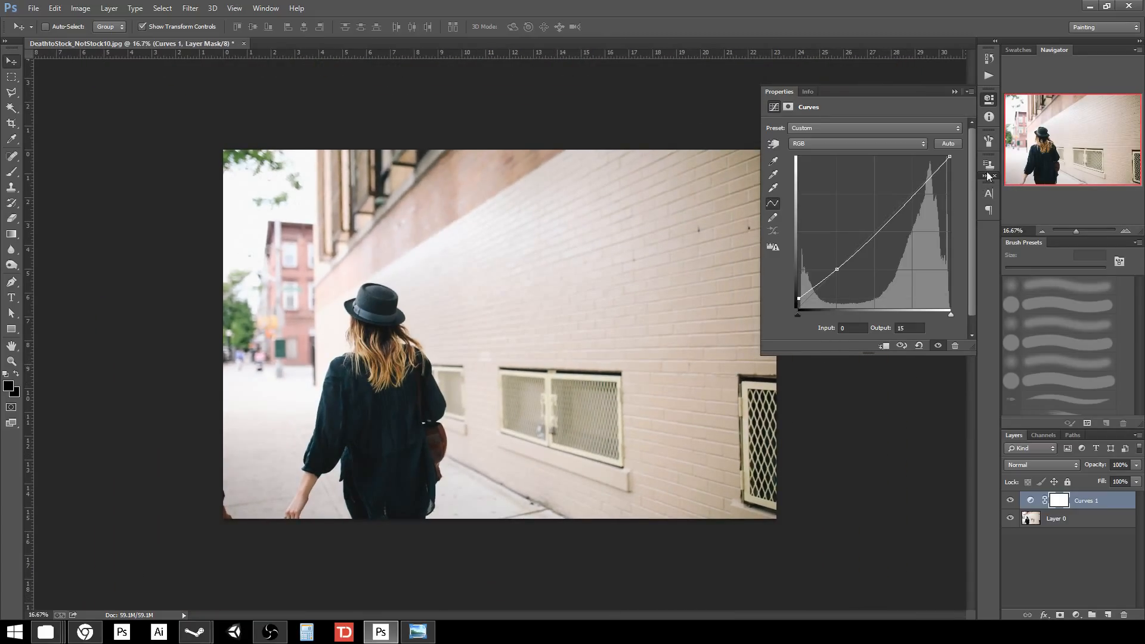
scroll(965, 213, "down", 1)
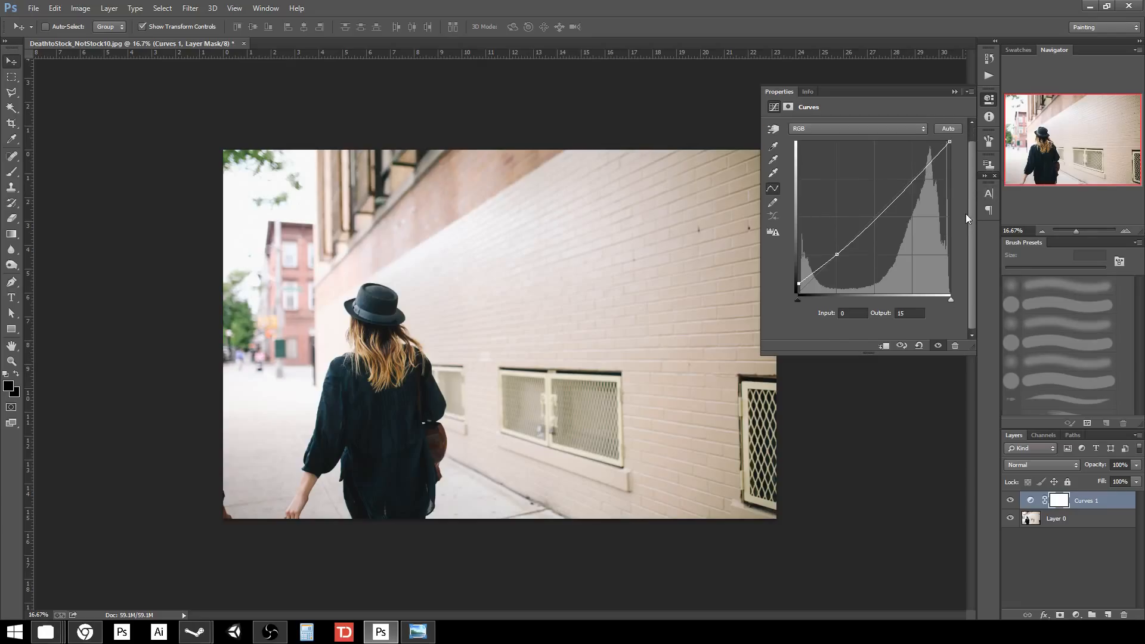
scroll(966, 214, "up", 1)
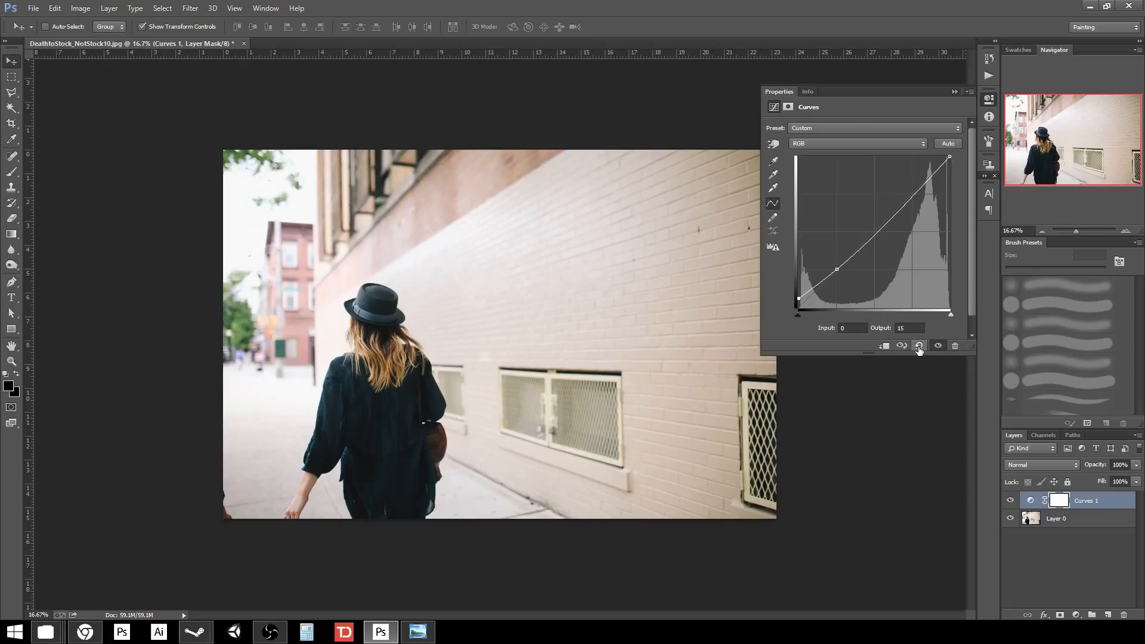
Toggle the Curves layer's visibility to compare the photo before and after.
left_click(938, 347)
left_click(938, 346)
left_click(938, 347)
left_click(937, 346)
Try the Darker (RGB) curve preset, then return to the Default preset.
left_click(846, 128)
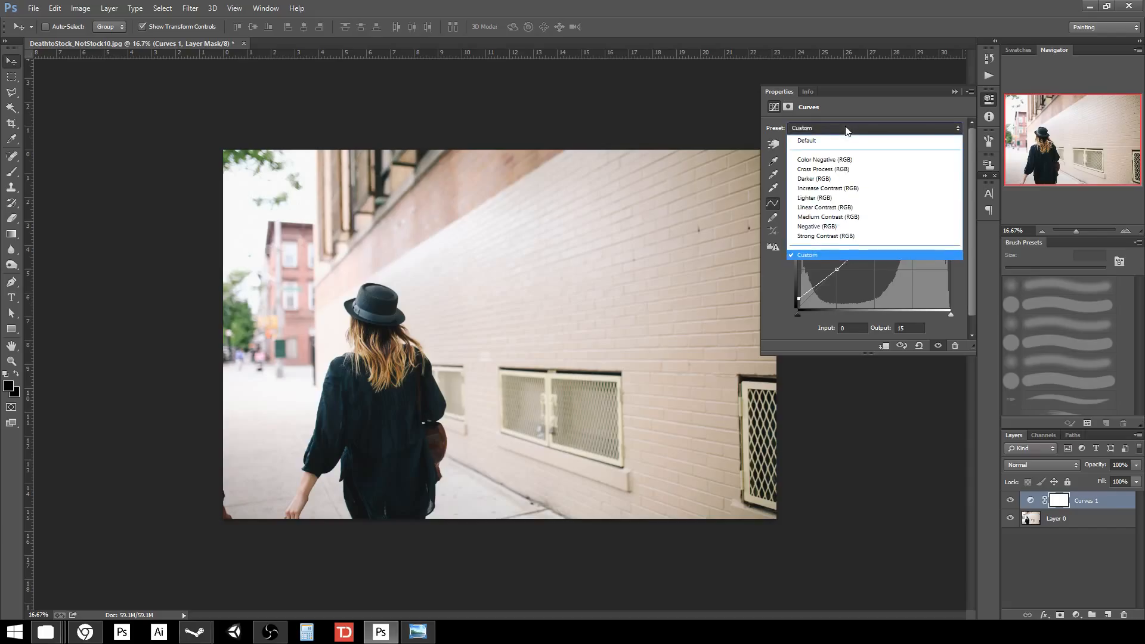
left_click(833, 179)
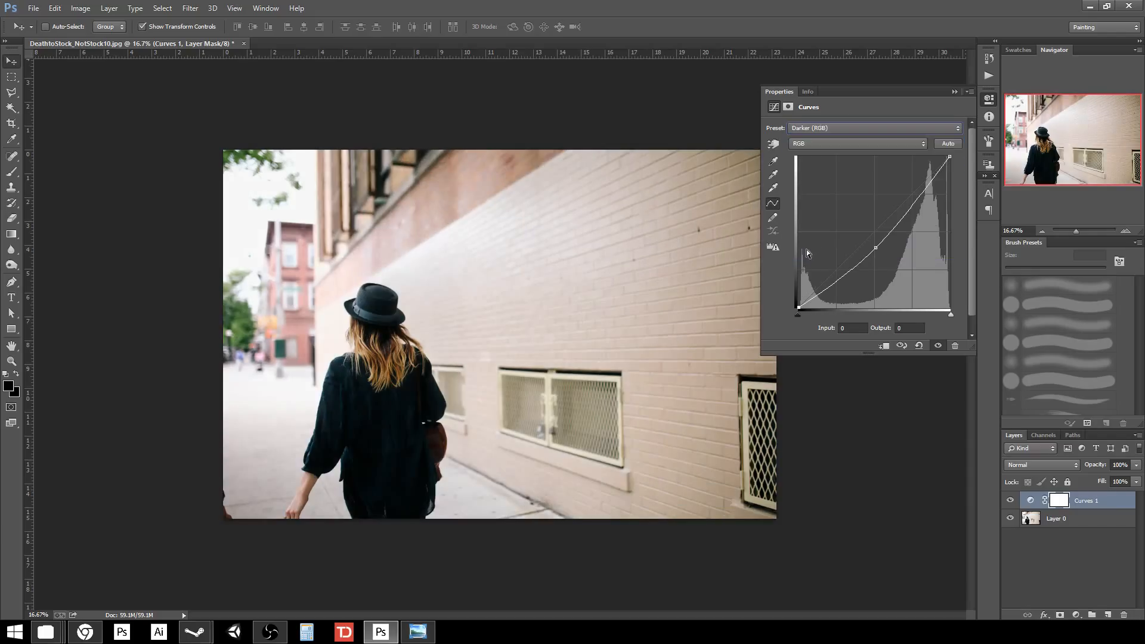
left_click(874, 138)
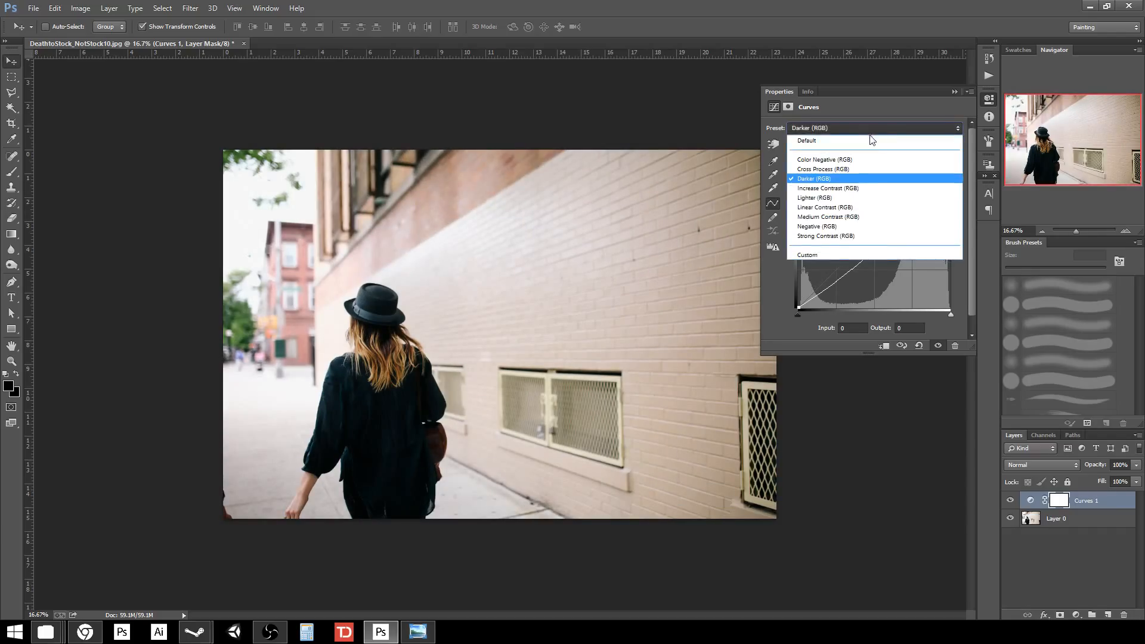
left_click(868, 143)
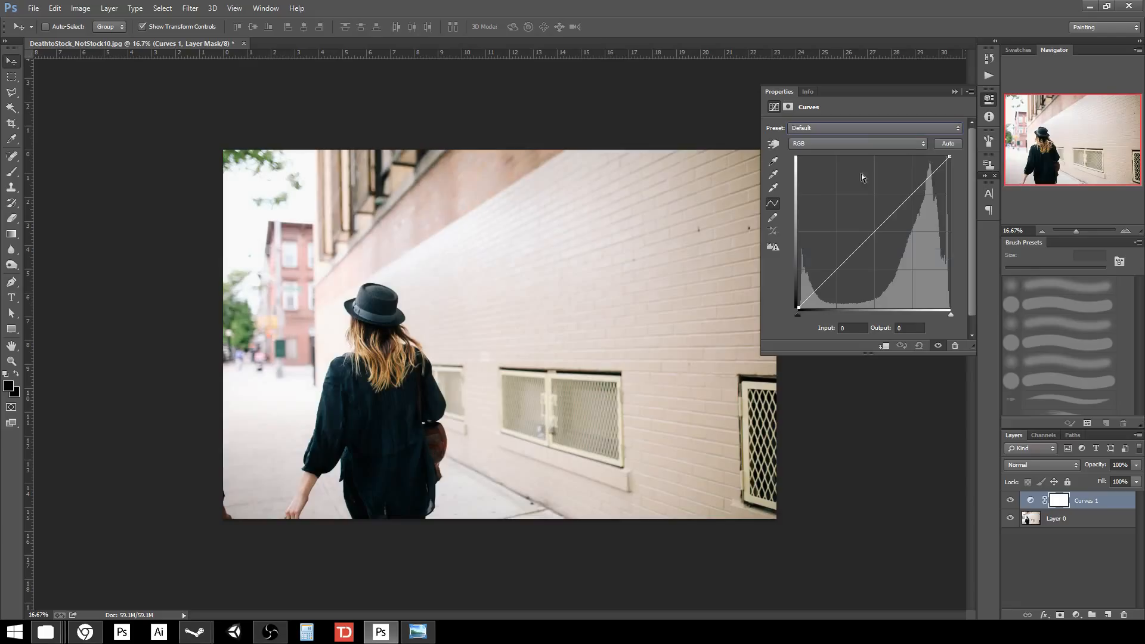
Add a shadow point and lift the RGB black point to output 26.
left_click(836, 269)
left_click_drag(799, 309, 791, 292)
left_click(864, 144)
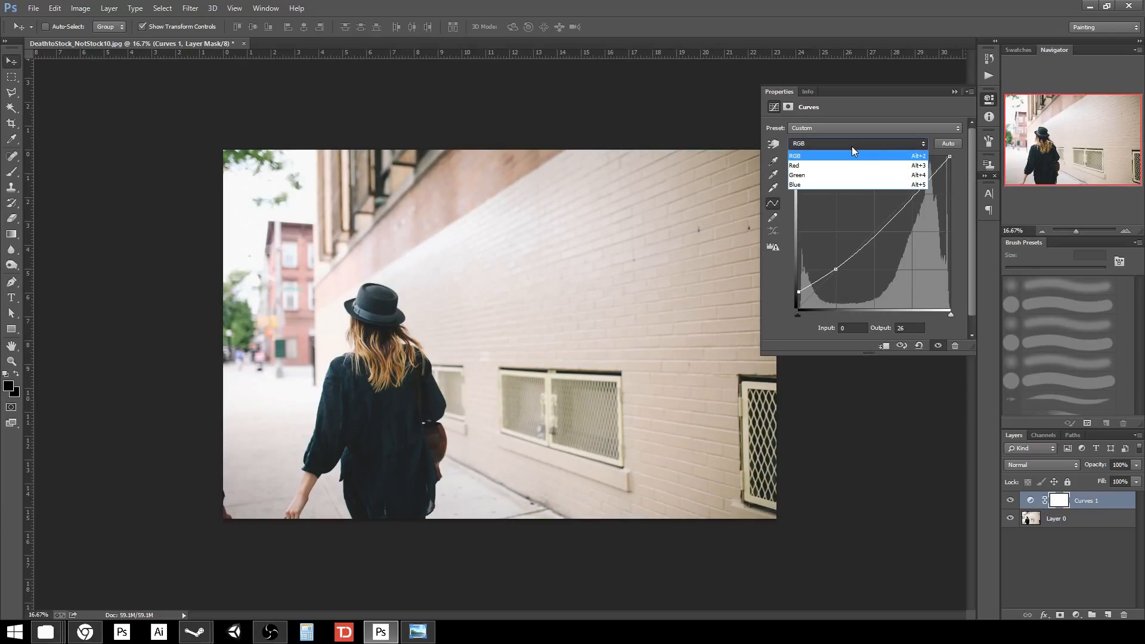
On the Blue channel, raise the black point to about 37, lower the white point, add a 141/136 midpoint.
left_click(853, 143)
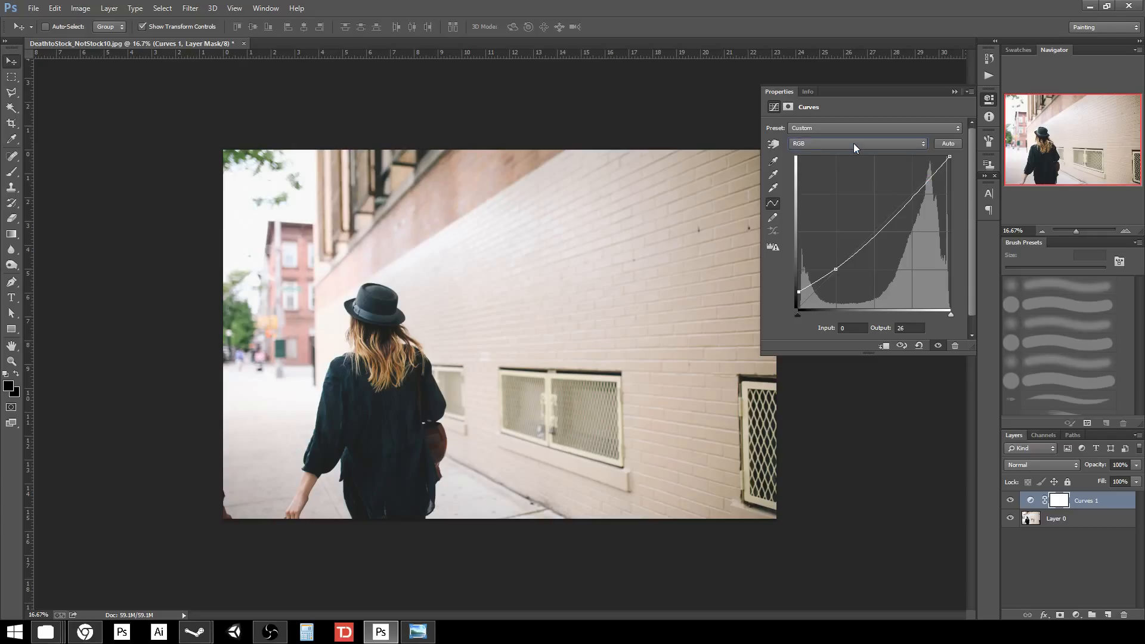
left_click(854, 143)
left_click(846, 185)
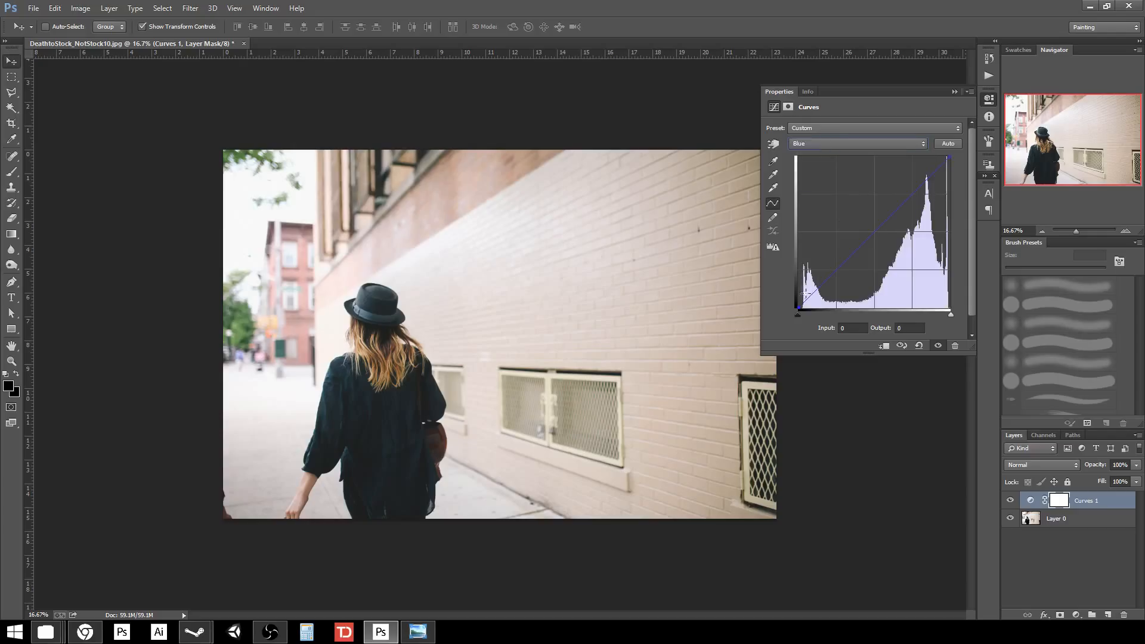
left_click_drag(799, 307, 788, 288)
left_click_drag(950, 158, 953, 176)
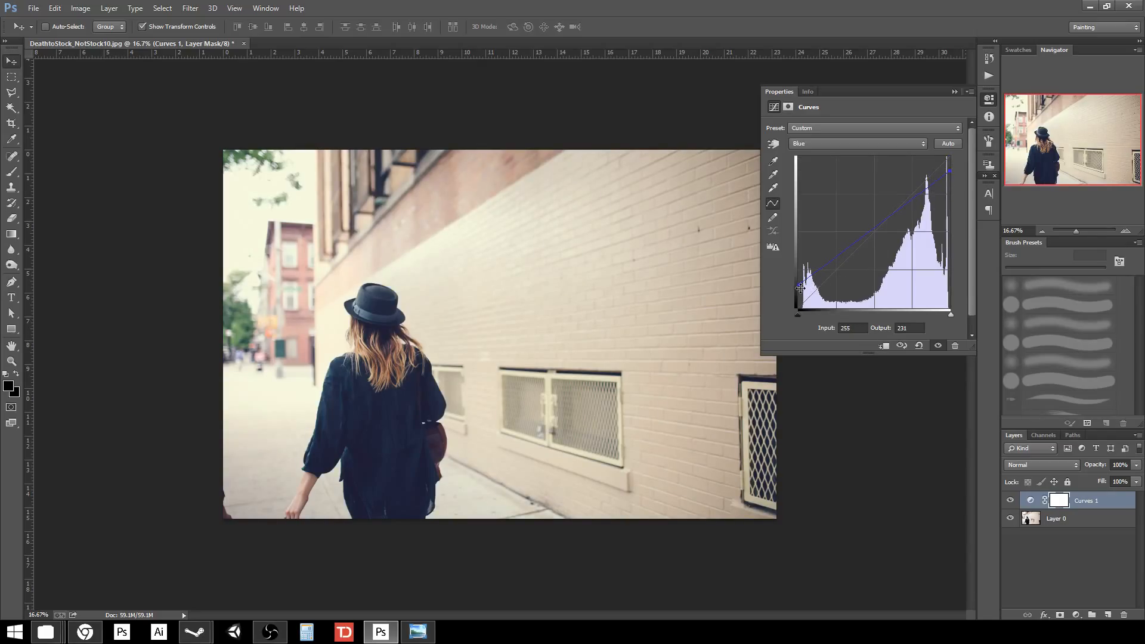
left_click_drag(800, 285, 789, 288)
left_click_drag(951, 172, 949, 173)
left_click_drag(798, 289, 799, 290)
left_click_drag(882, 226, 882, 227)
Give the Red curve a near-neutral 108/109 midpoint, then switch to the Green channel.
left_click(831, 143)
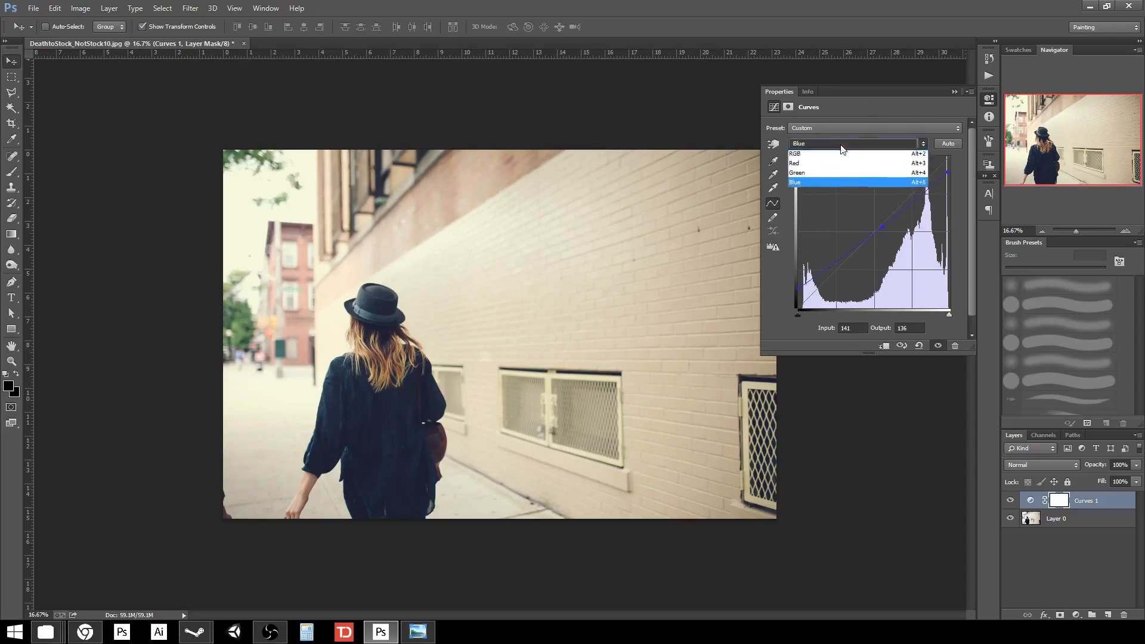
left_click(847, 156)
left_click(861, 244)
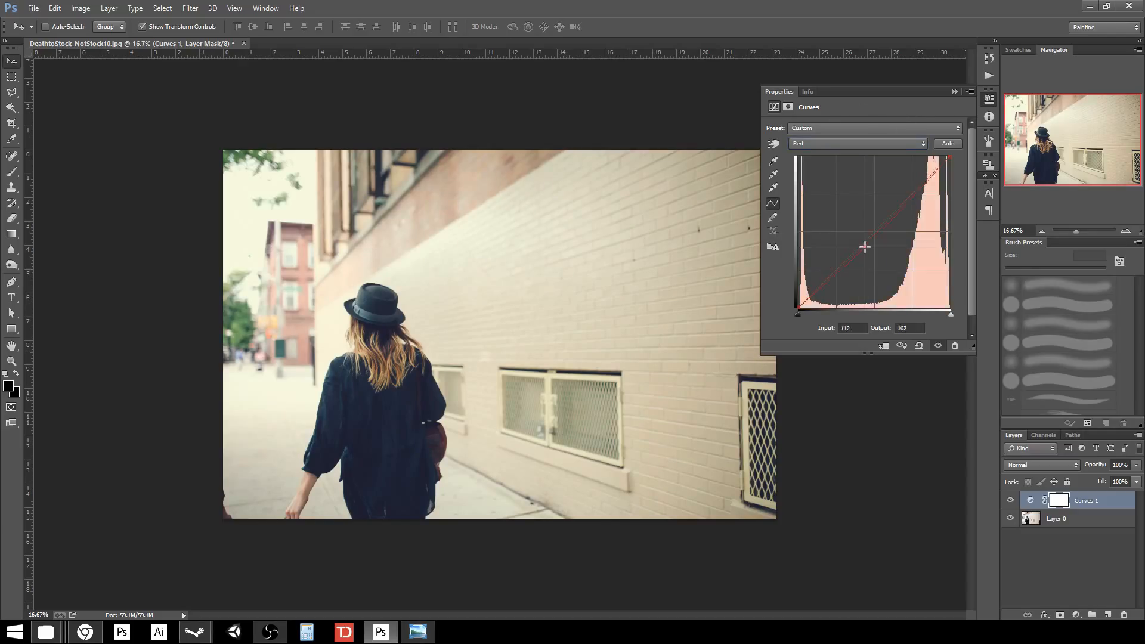
left_click_drag(861, 244, 863, 243)
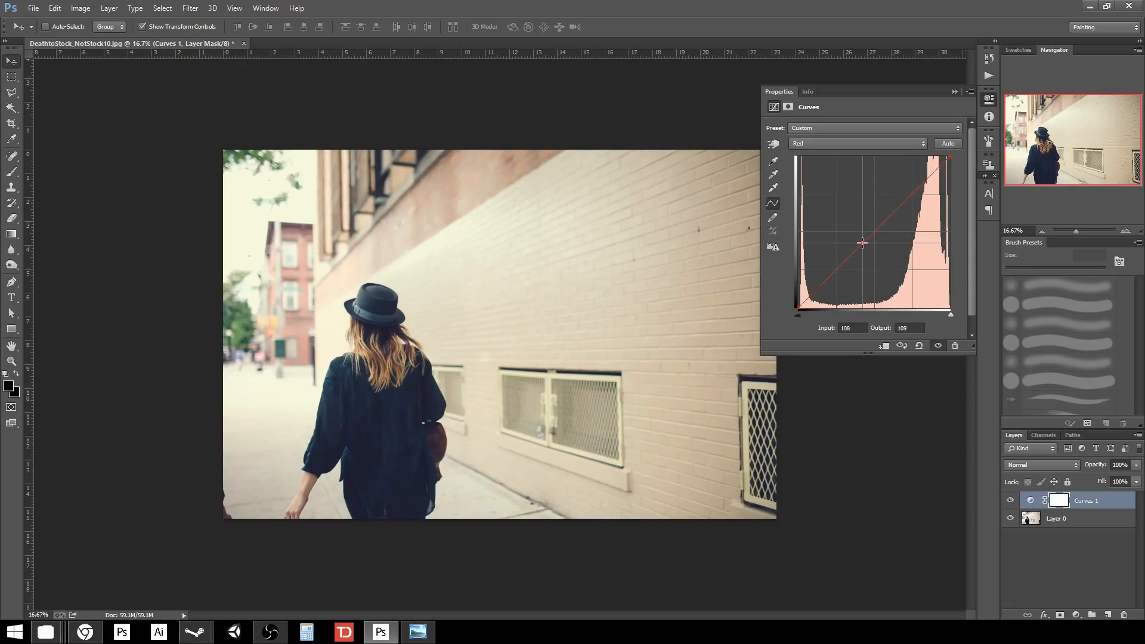
left_click(867, 146)
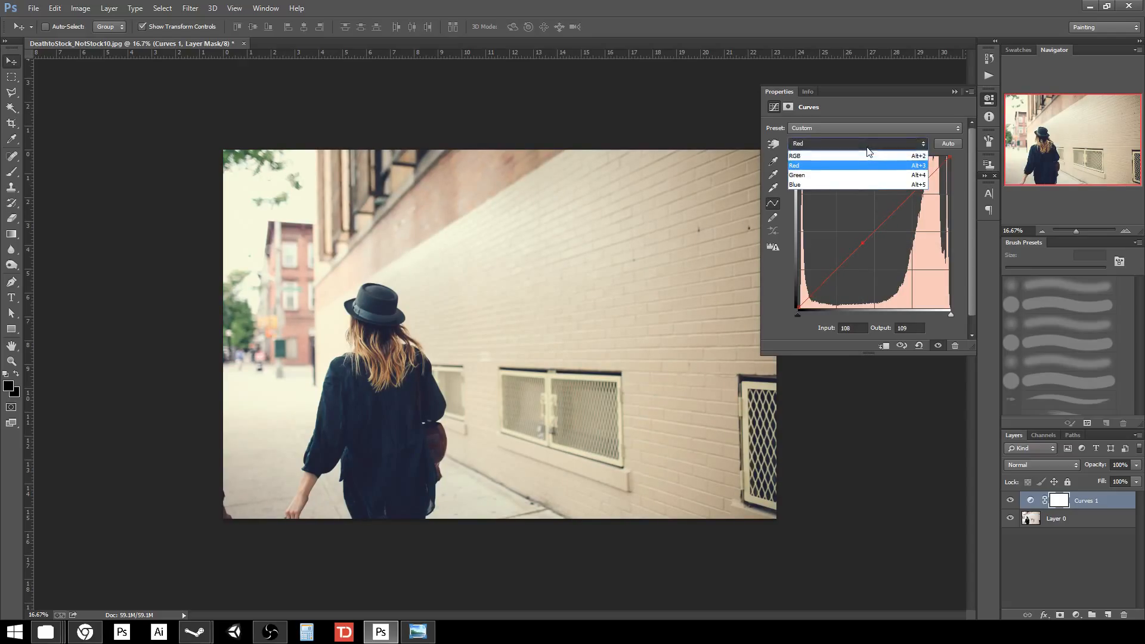
left_click(838, 176)
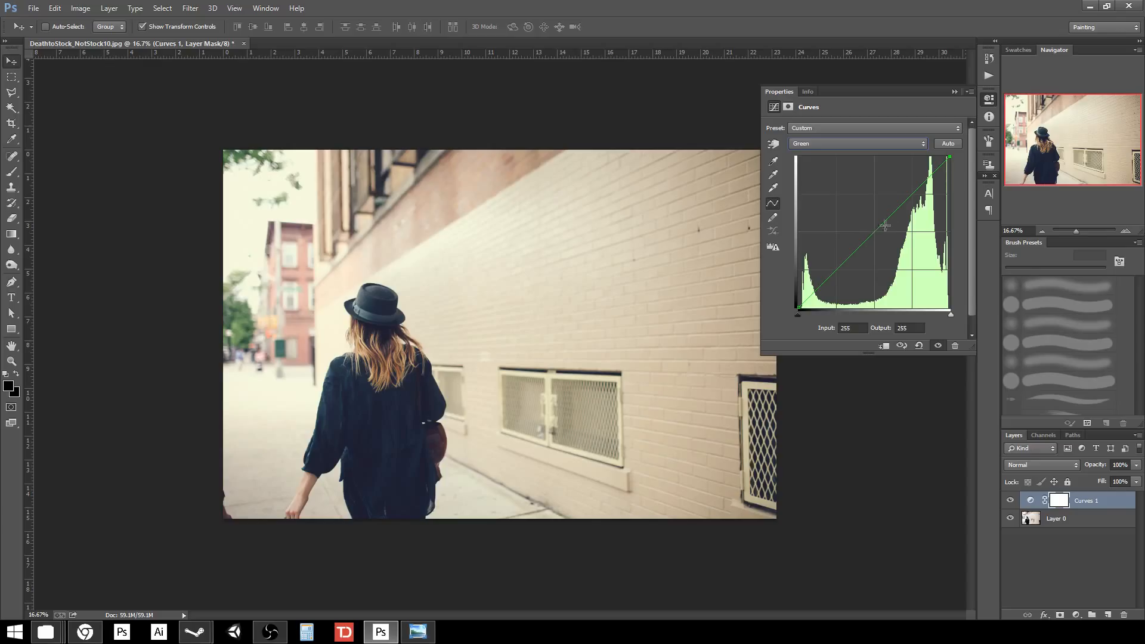
Briefly bend the Green curve, then reset the Curves layer to its default straight line.
left_click(906, 203)
mouse_move(906, 203)
left_mouse_down()
mouse_move(909, 221)
mouse_move(901, 204)
left_mouse_up()
left_click(919, 345)
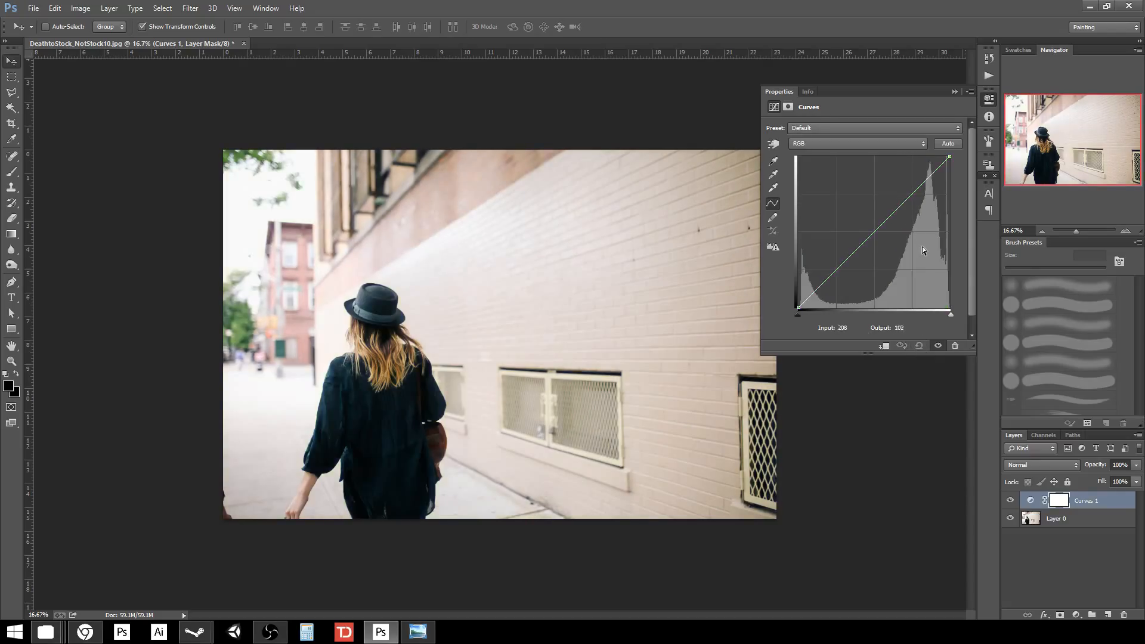
Add a shadow point to the RGB curve and raise its black point to output 23.
left_click(838, 270)
left_click_drag(798, 308, 788, 293)
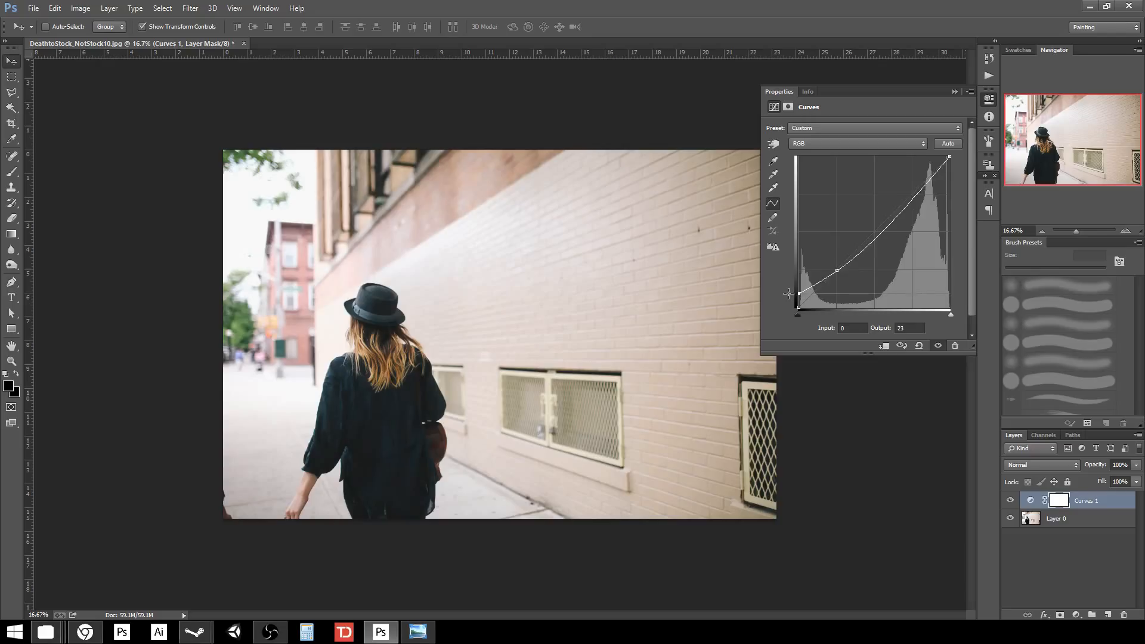